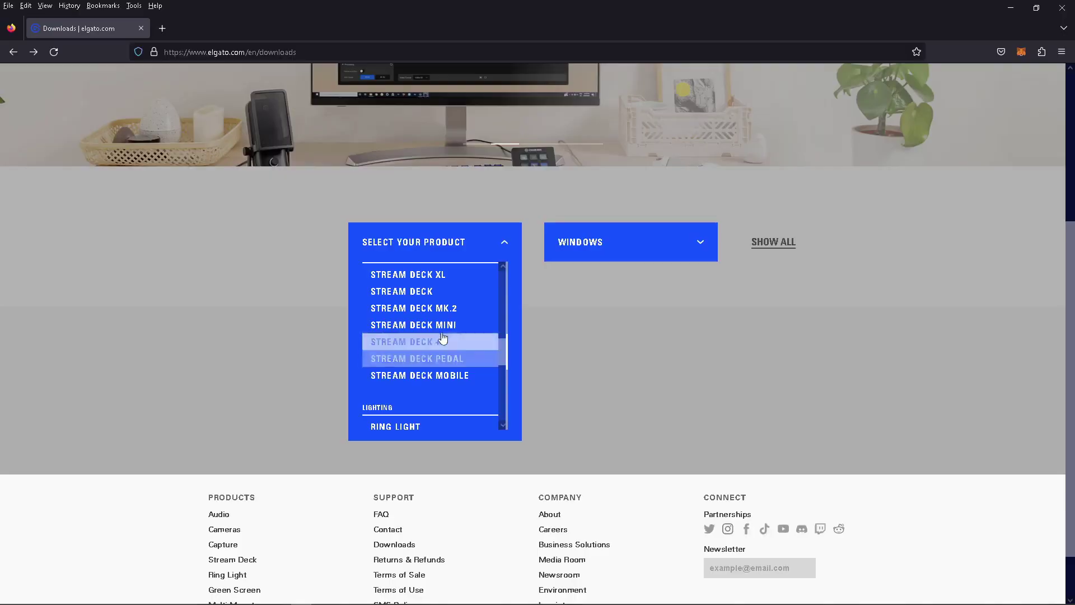
{"action": "scroll", "coordinate": [451, 348], "scroll_direction": "down", "scroll_amount": 1}
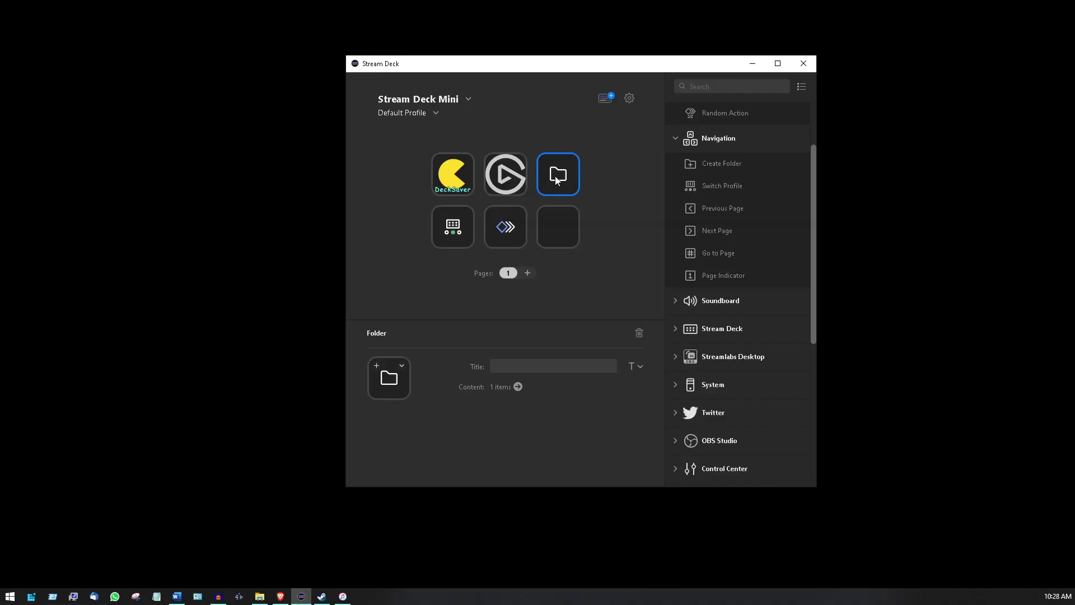
Open the folder key and place a System Hotkey action on the second row's first key
{"action": "double_click", "coordinate": [557, 176]}
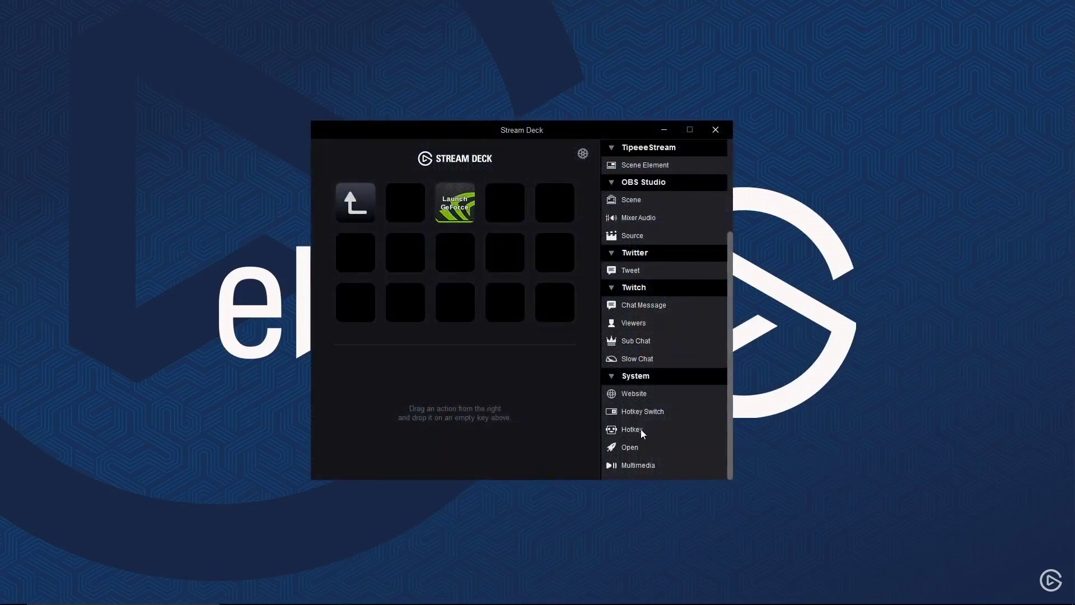
{"action": "left_click_drag", "start_coordinate": [631, 429], "coordinate": [355, 252]}
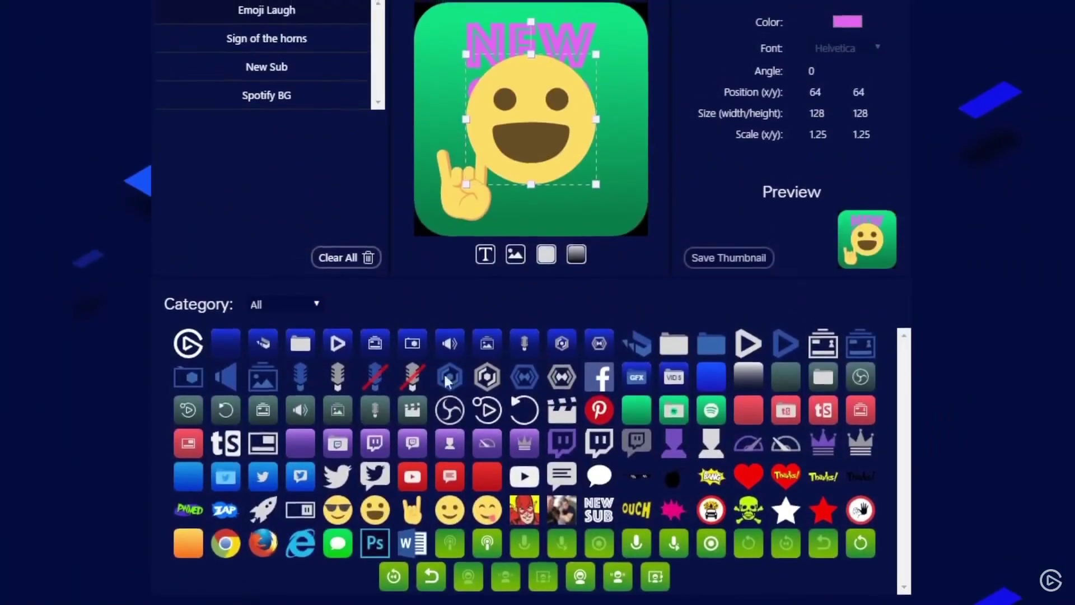
Move the Emoji Laugh layer down-right on the New Sub icon and scale it smaller
{"action": "left_click_drag", "start_coordinate": [508, 149], "coordinate": [531, 191]}
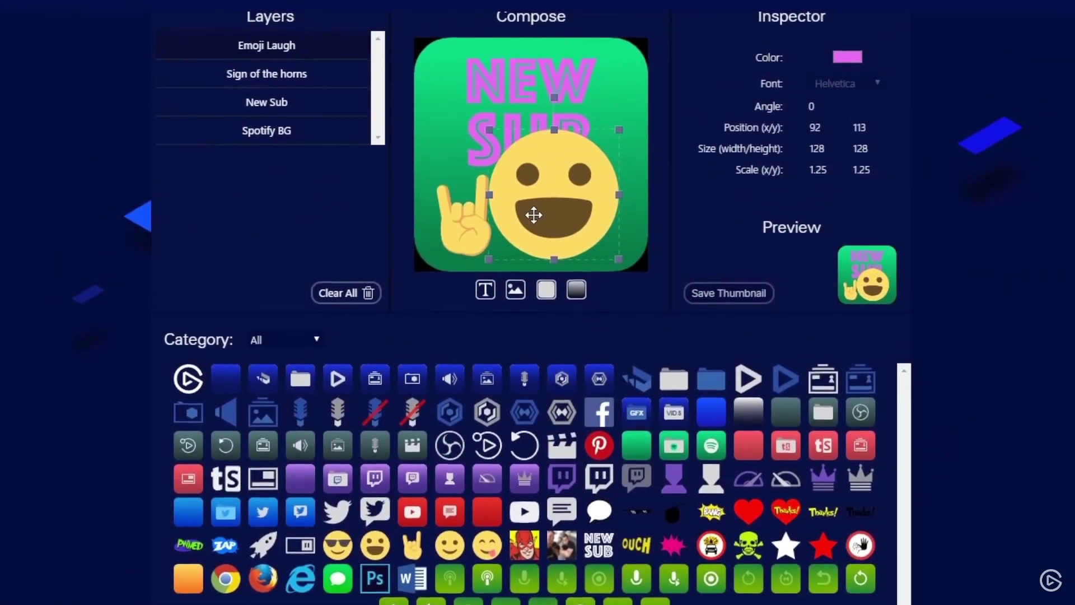
{"action": "left_click_drag", "start_coordinate": [617, 139], "coordinate": [605, 202]}
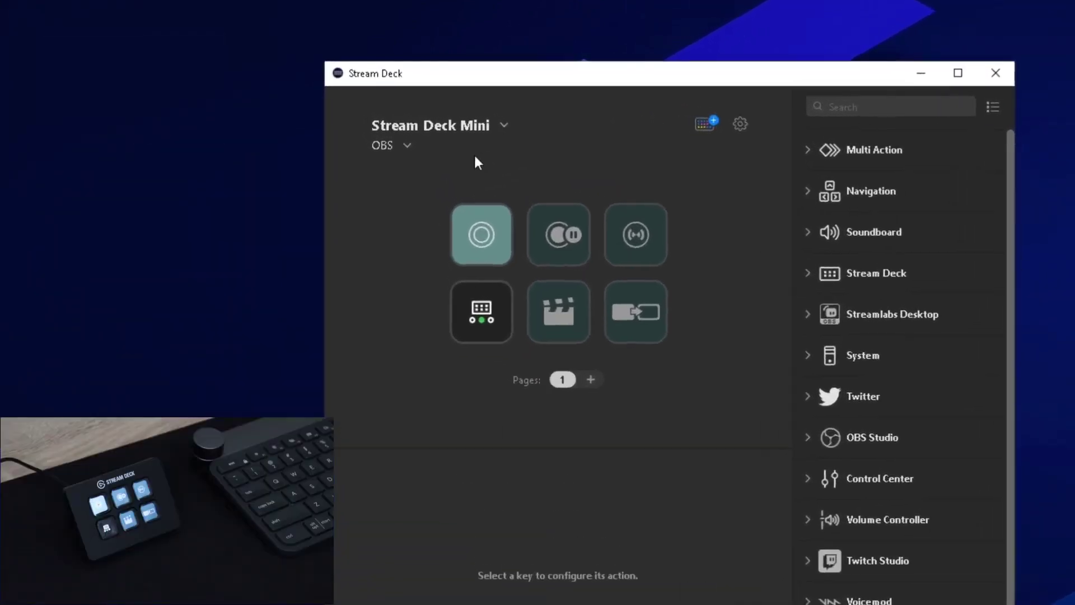
Switch the Stream Deck Mini profile from OBS to Kdenlive, then to Default Profile
{"action": "left_click", "coordinate": [405, 144]}
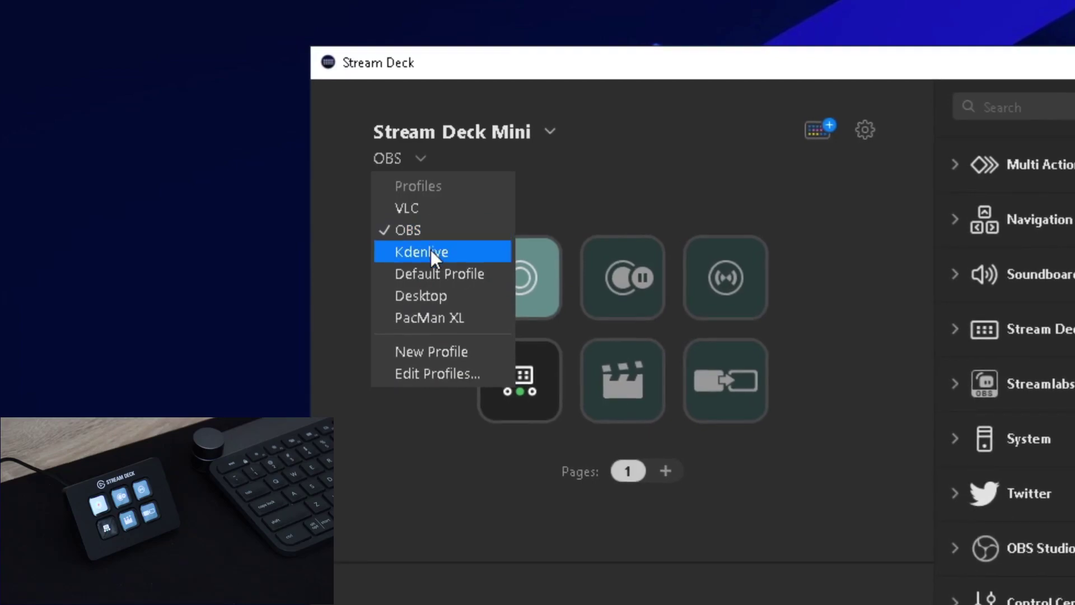
{"action": "left_click", "coordinate": [431, 250]}
{"action": "left_click", "coordinate": [410, 162]}
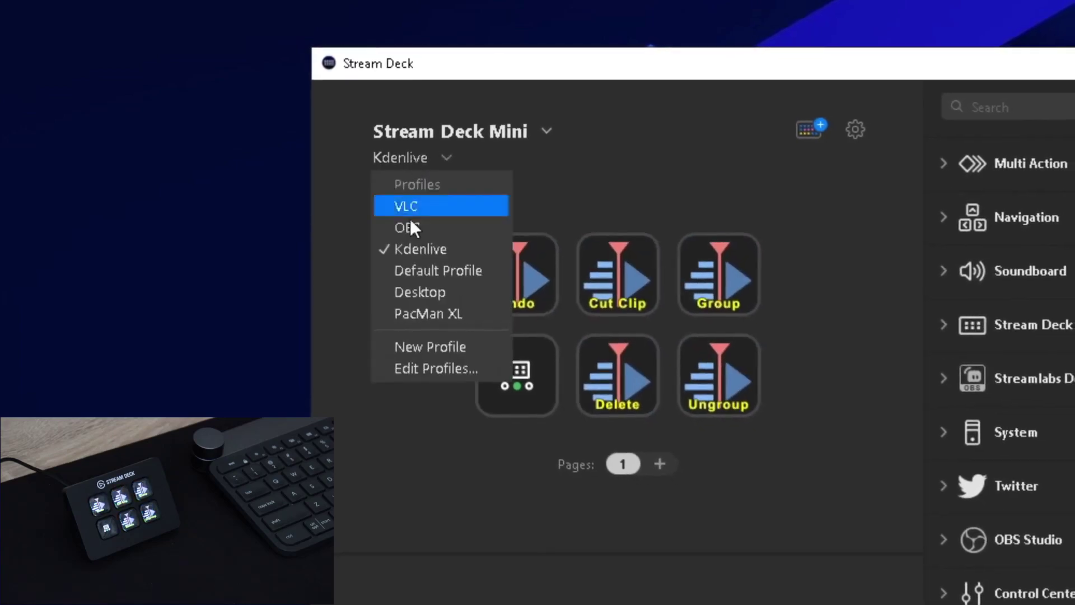
{"action": "left_click", "coordinate": [409, 270]}
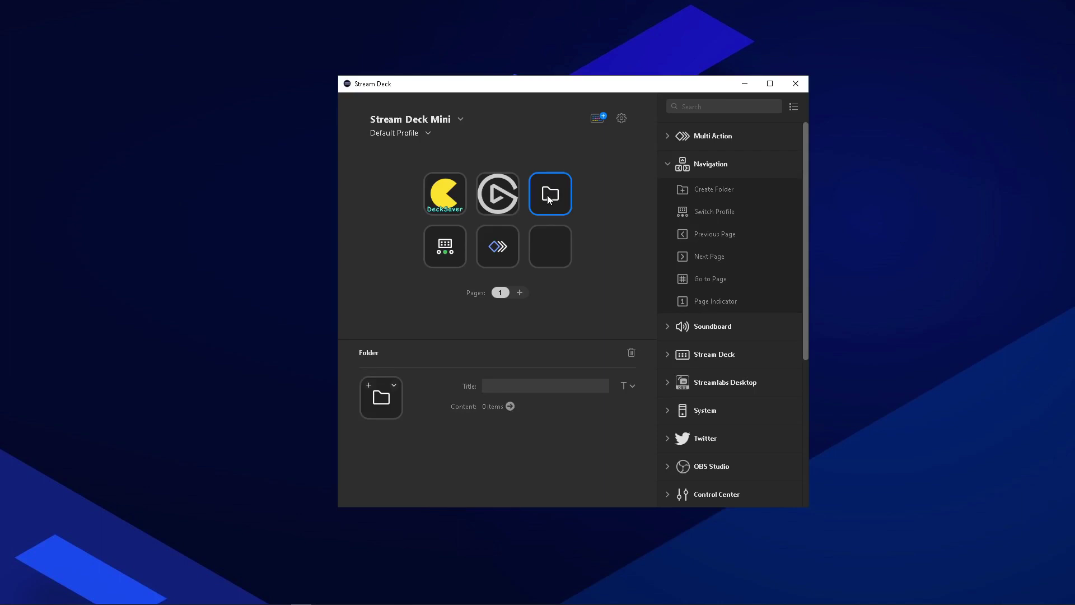
Add a new folder key to the Default Profile and look inside it
{"action": "double_click", "coordinate": [547, 195]}
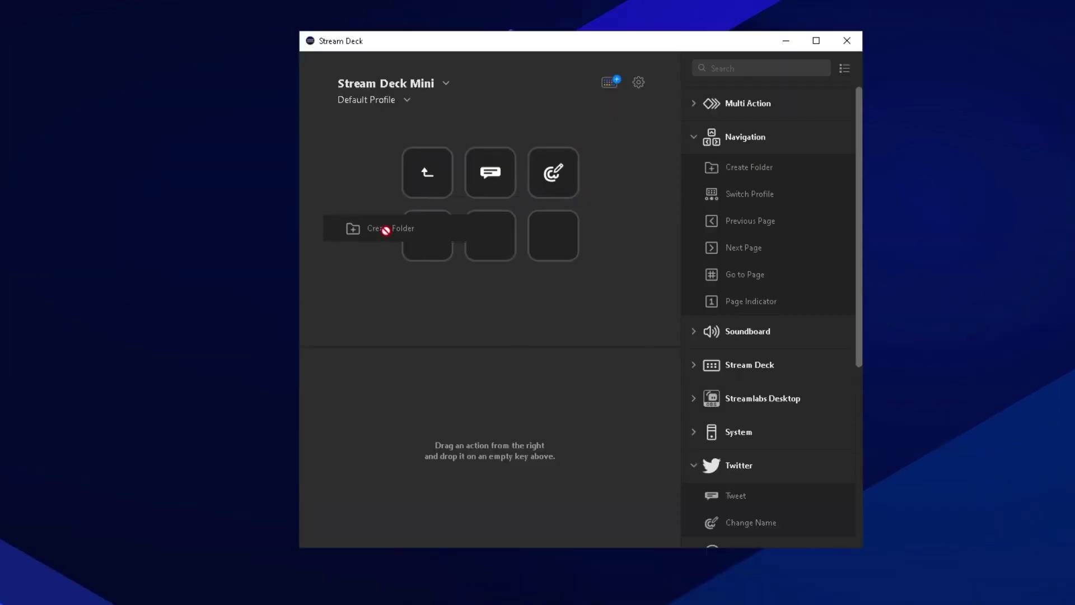
{"action": "left_click_drag", "start_coordinate": [425, 241], "coordinate": [425, 241]}
{"action": "double_click", "coordinate": [427, 236]}
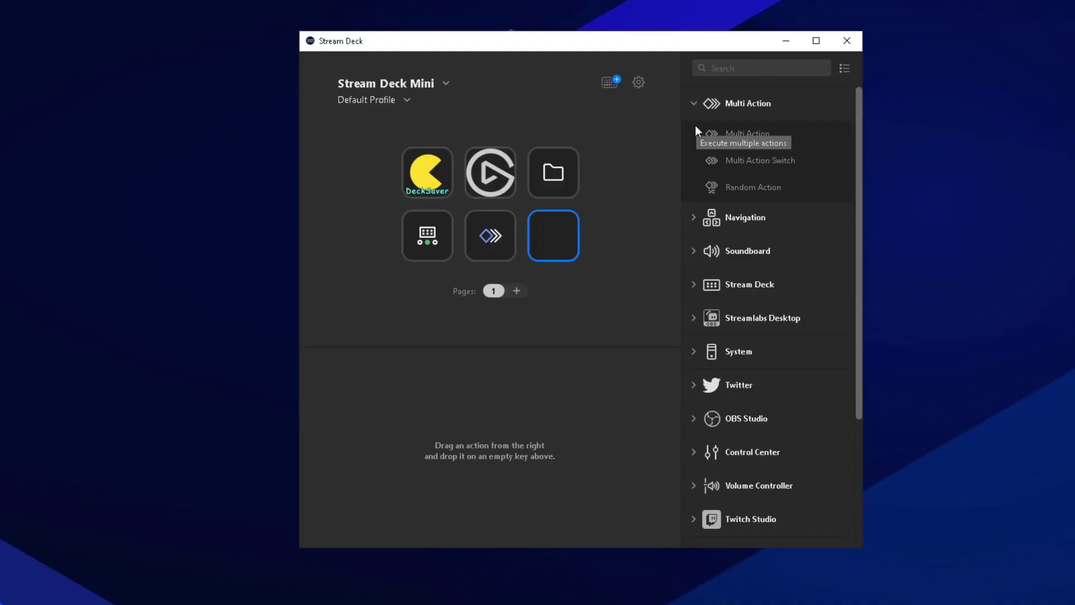
Put a Multi Action on the bottom-right key with OBS Record and Stream steps
{"action": "left_click_drag", "start_coordinate": [752, 133], "coordinate": [553, 237]}
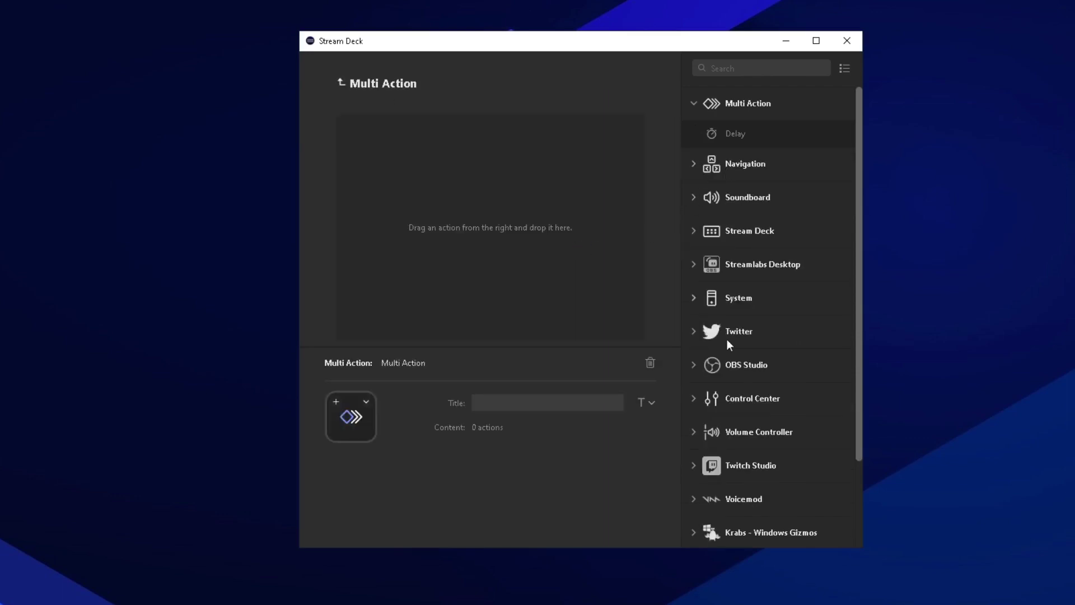
{"action": "left_click_drag", "start_coordinate": [600, 326], "coordinate": [588, 294]}
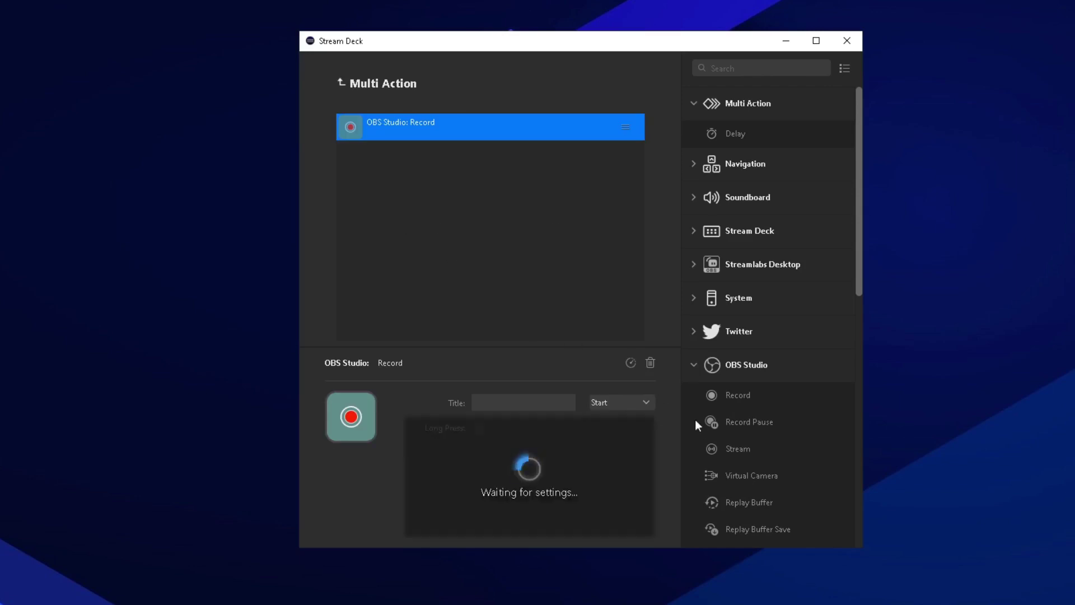
{"action": "left_click_drag", "start_coordinate": [409, 229], "coordinate": [420, 210]}
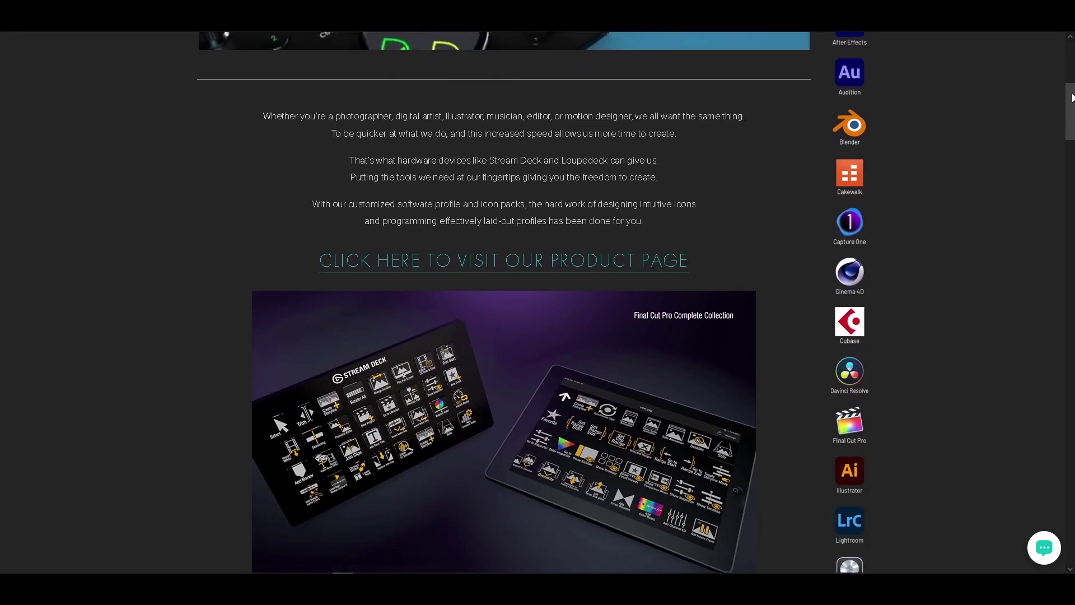
{"action": "left_click_drag", "start_coordinate": [1071, 97], "coordinate": [1071, 135]}
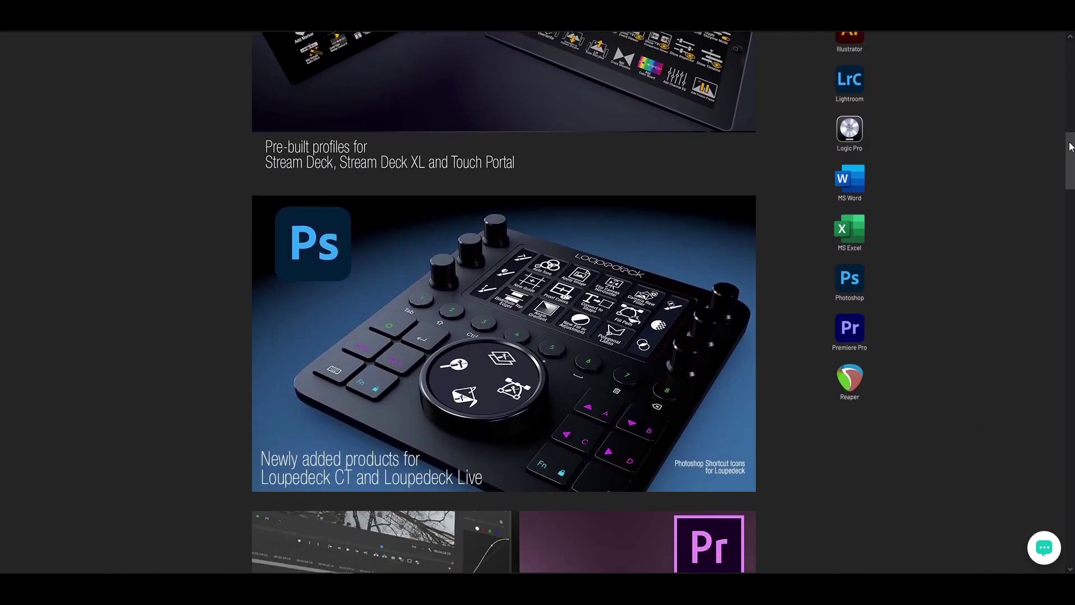
{"action": "left_click_drag", "start_coordinate": [1071, 147], "coordinate": [1062, 251]}
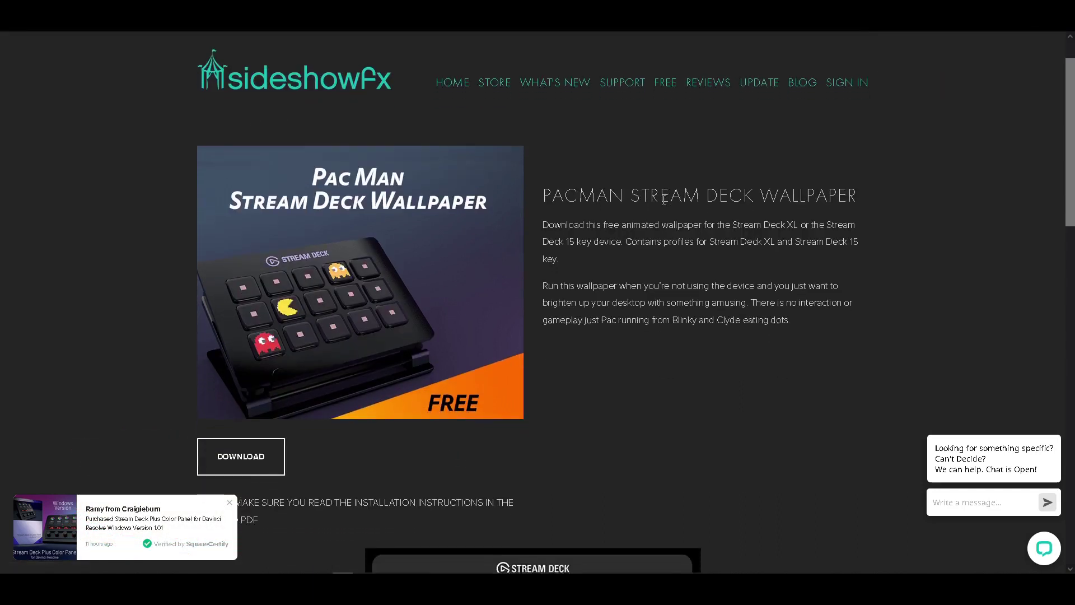
{"action": "scroll", "coordinate": [477, 232], "scroll_direction": "down", "scroll_amount": 4}
{"action": "scroll", "coordinate": [477, 232], "scroll_direction": "down", "scroll_amount": 2}
{"action": "scroll", "coordinate": [747, 164], "scroll_direction": "down", "scroll_amount": 2}
{"action": "scroll", "coordinate": [754, 182], "scroll_direction": "down", "scroll_amount": 1}
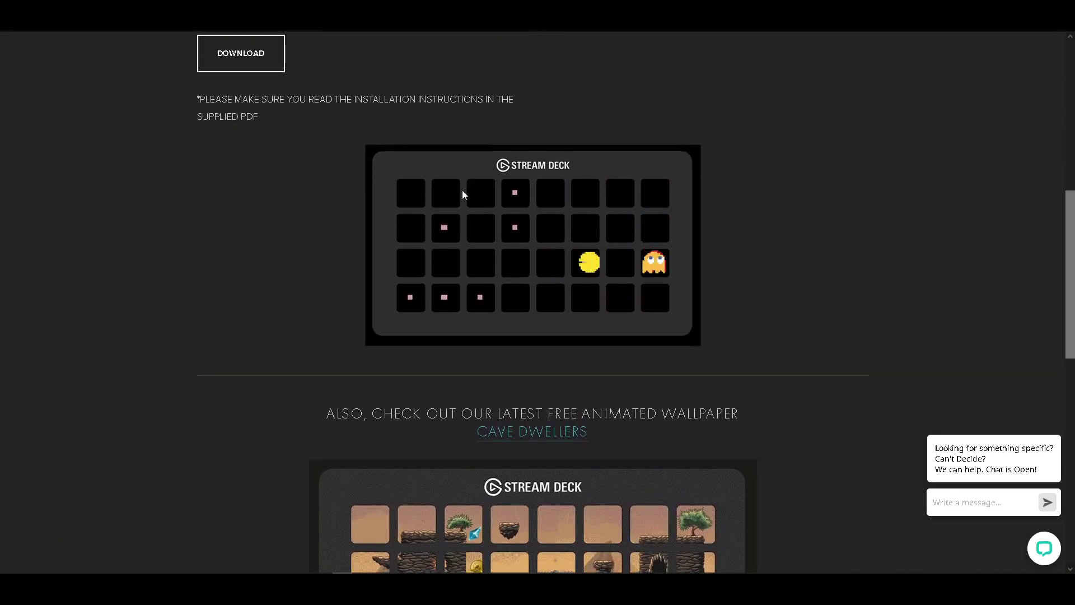